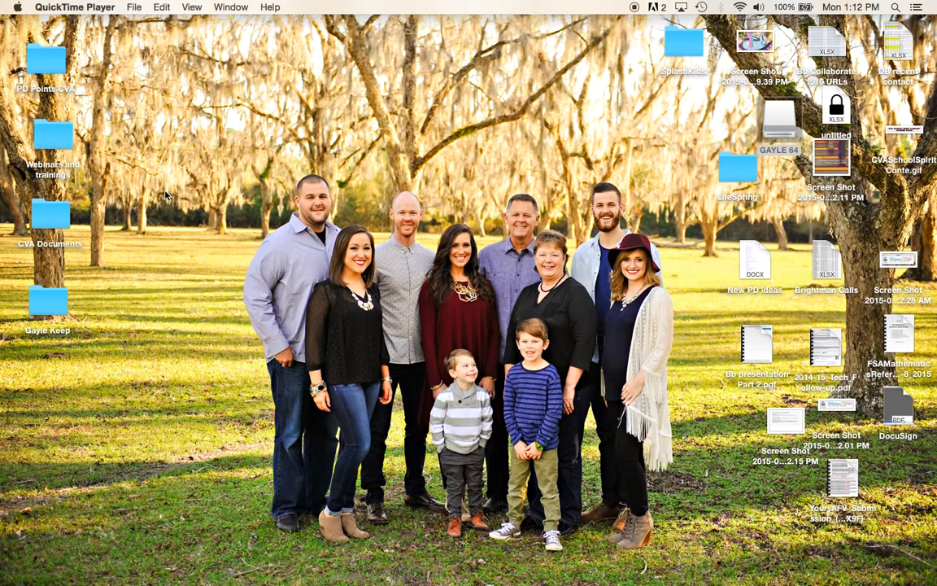
Capture screenshots of the group's three leftmost people and of the whole family, placing both image files beside the desktop folders
{"action": "key", "text": "super+shift+4"}
{"action": "left_click_drag", "start_coordinate": [203, 150], "coordinate": [441, 329]}
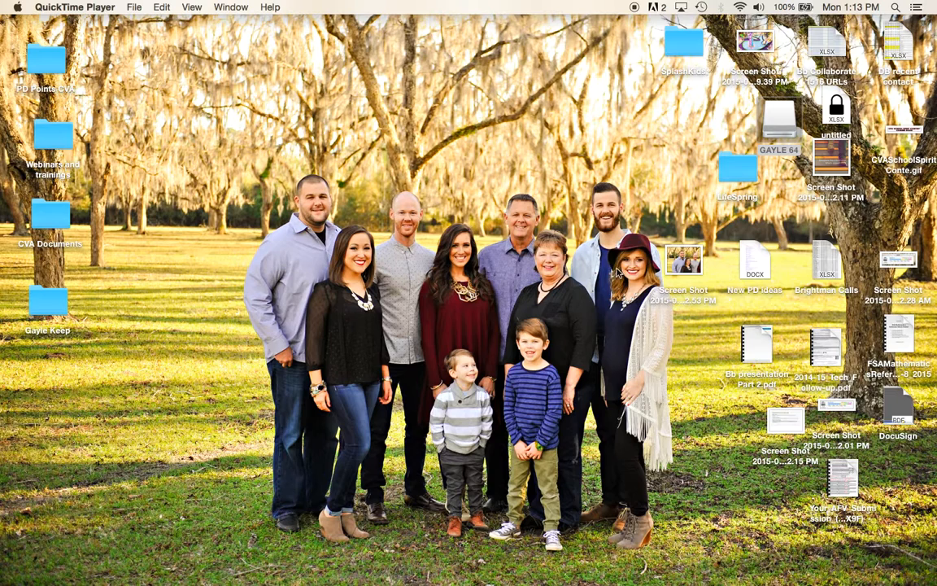
{"action": "left_click_drag", "start_coordinate": [683, 260], "coordinate": [161, 57]}
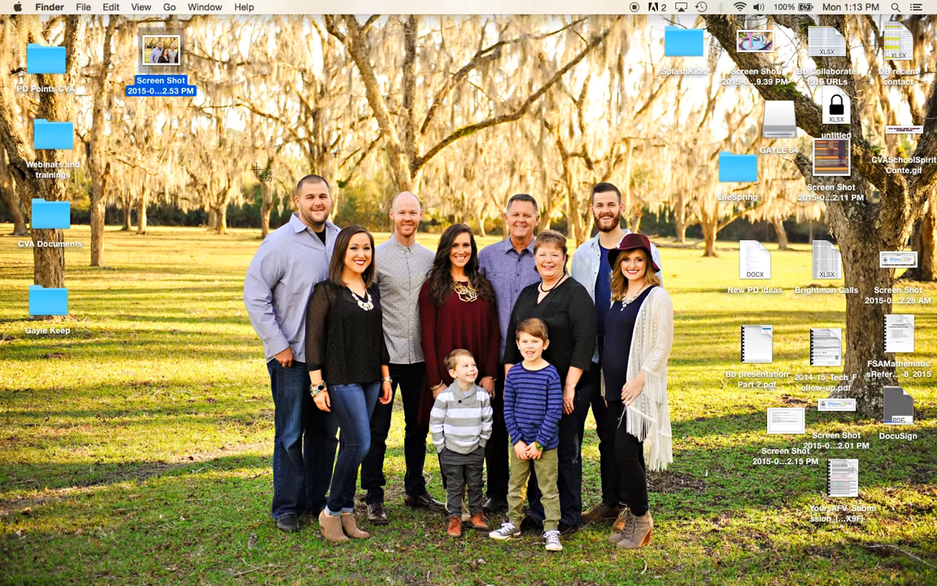
{"action": "left_click_drag", "start_coordinate": [246, 164], "coordinate": [680, 440]}
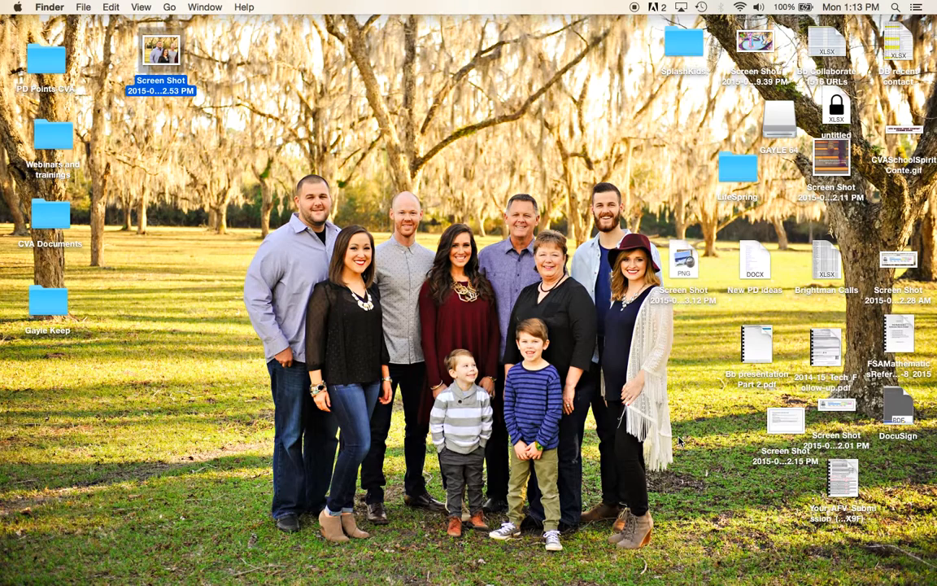
{"action": "left_click_drag", "start_coordinate": [683, 260], "coordinate": [150, 112]}
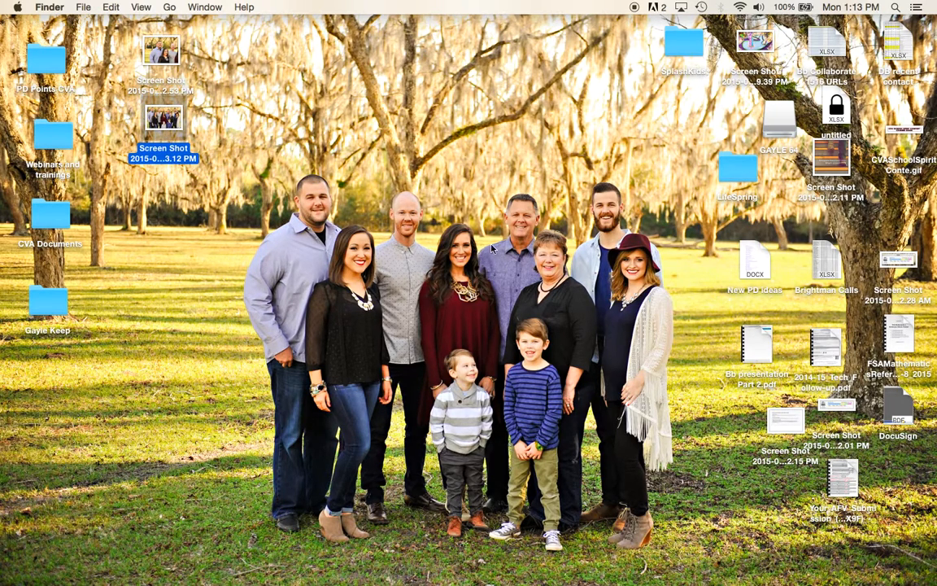
Capture a screenshot of the family members from the woman in dark red to the woman in the hat and place it below the other two
{"action": "key", "text": "super+shift+4"}
{"action": "left_click_drag", "start_coordinate": [429, 186], "coordinate": [681, 424]}
{"action": "left_click_drag", "start_coordinate": [691, 259], "coordinate": [167, 167]}
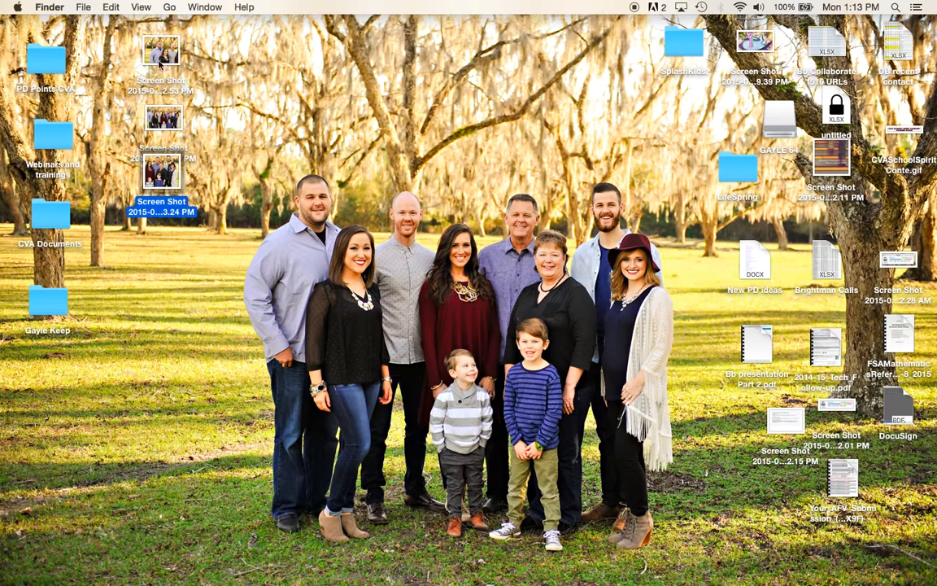
Import the three new screenshot files into the Photos library and reposition the Photos window so the desktop folders show
{"action": "left_click_drag", "start_coordinate": [126, 27], "coordinate": [313, 568]}
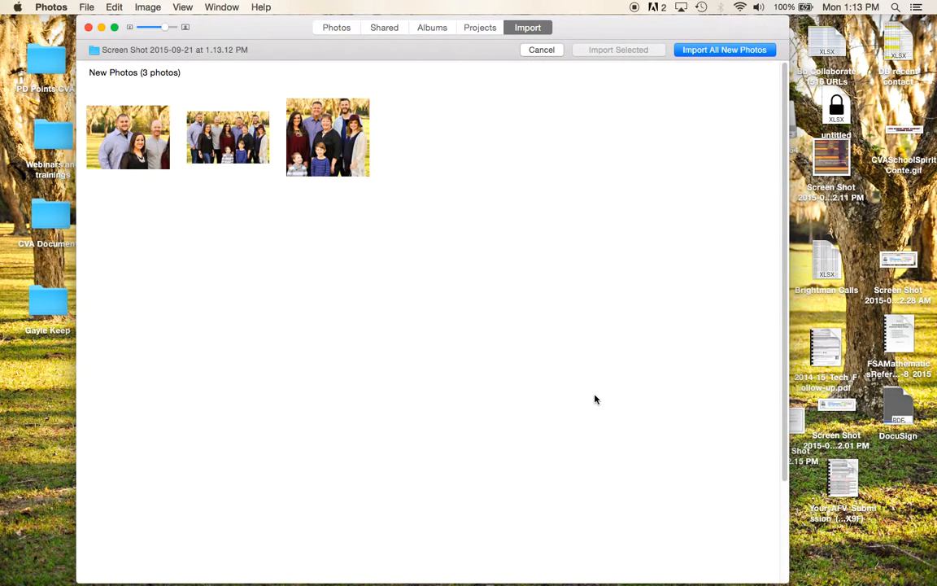
{"action": "left_click", "coordinate": [711, 51]}
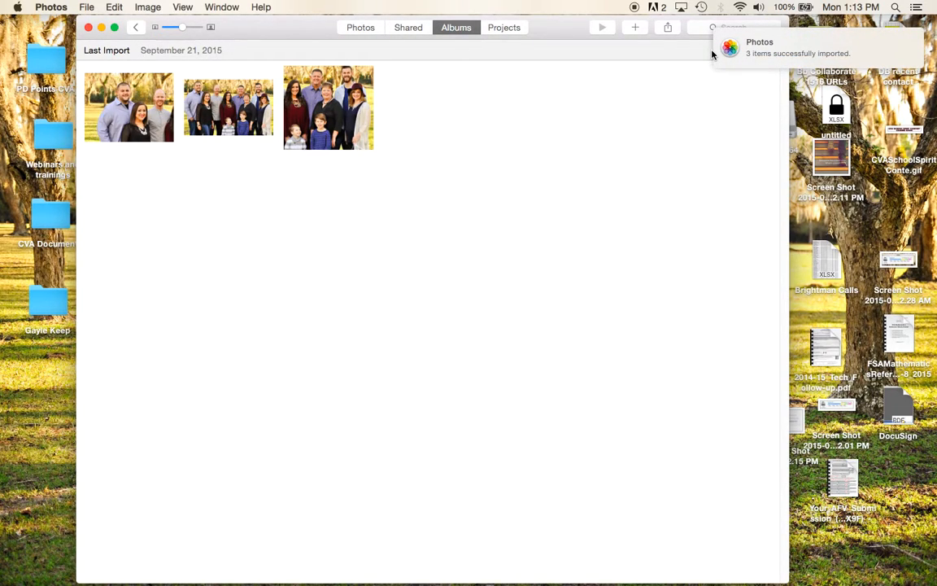
{"action": "left_click_drag", "start_coordinate": [300, 27], "coordinate": [323, 18]}
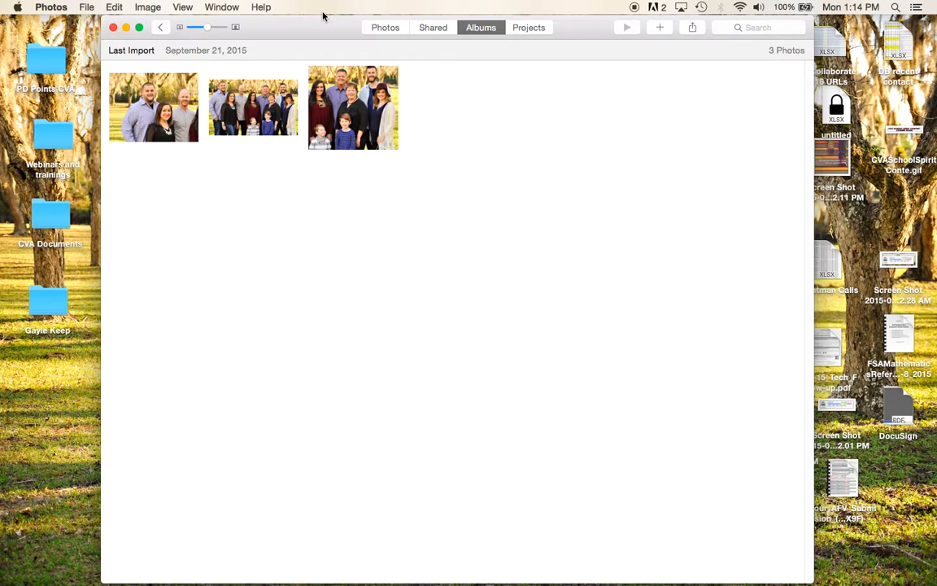
Select the three imported photos, open the third one for editing and enlarge it
{"action": "left_click", "coordinate": [174, 126]}
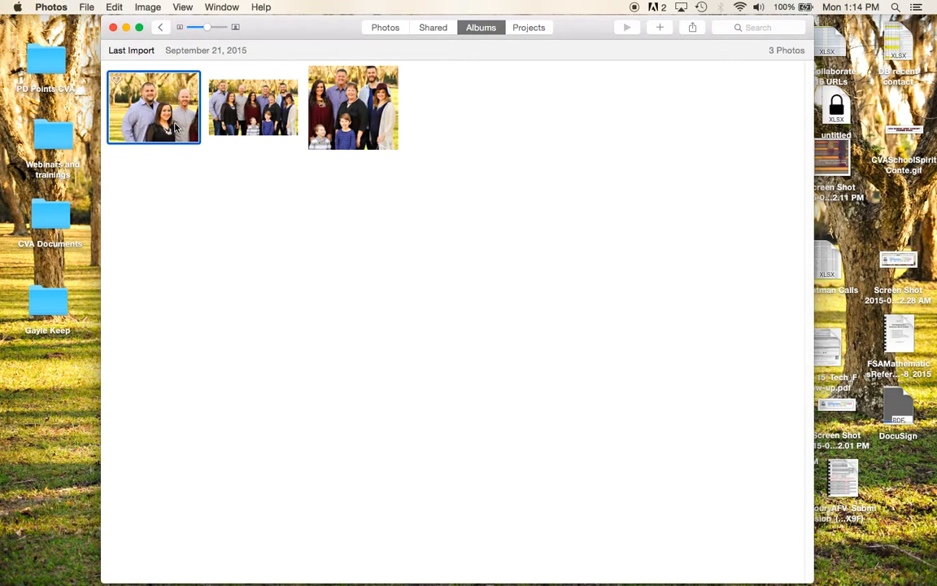
{"action": "left_click", "coordinate": [213, 126], "text": "super"}
{"action": "left_click", "coordinate": [368, 128], "text": "super"}
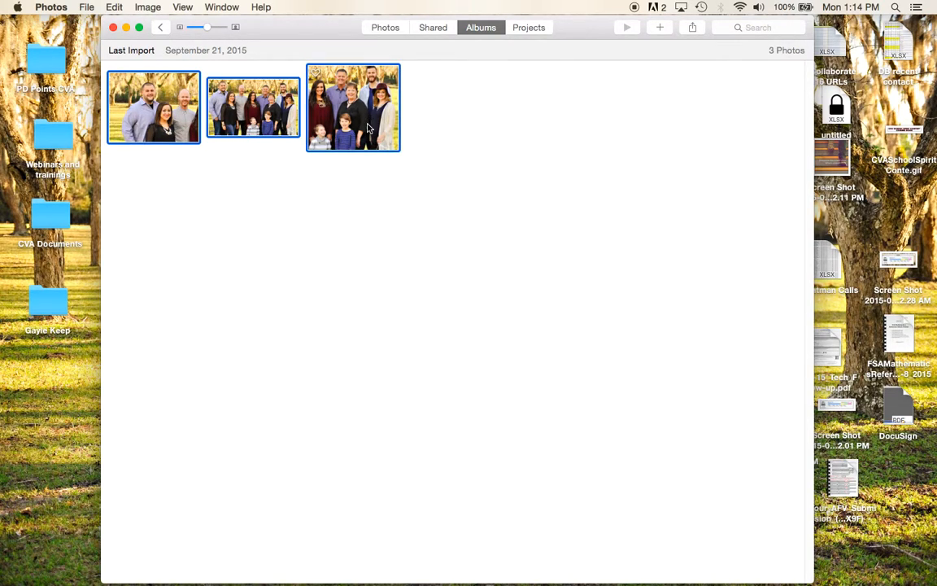
{"action": "double_click", "coordinate": [346, 120]}
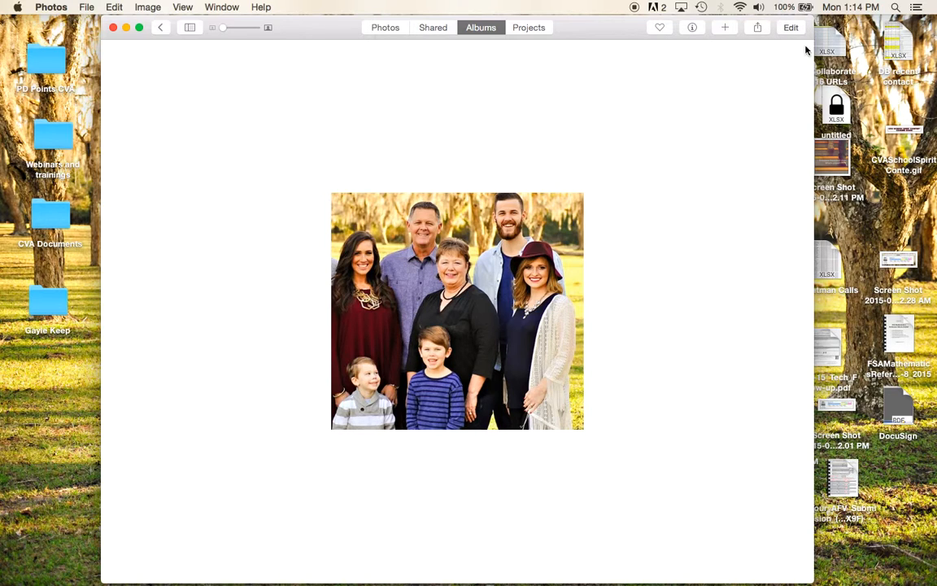
{"action": "left_click", "coordinate": [791, 28]}
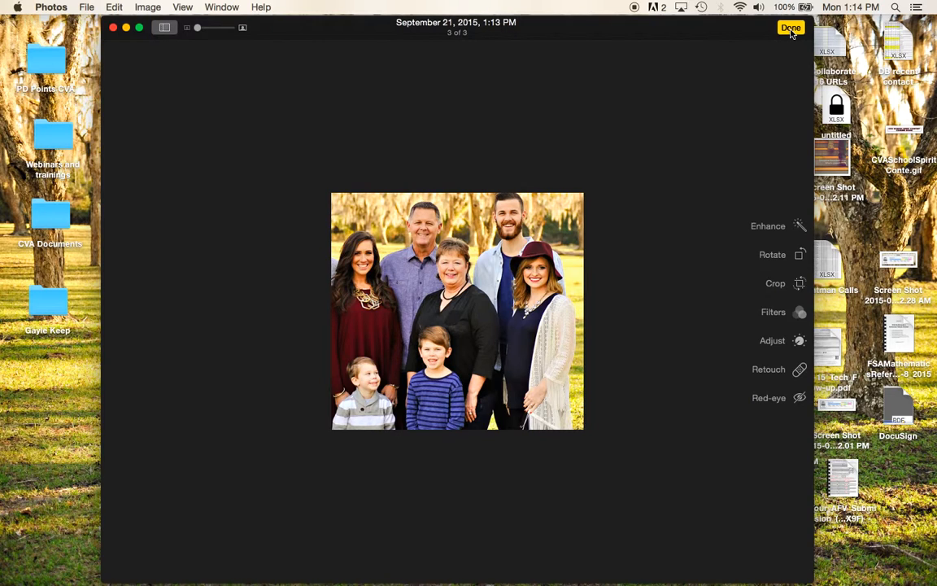
{"action": "left_click_drag", "start_coordinate": [198, 30], "coordinate": [222, 32]}
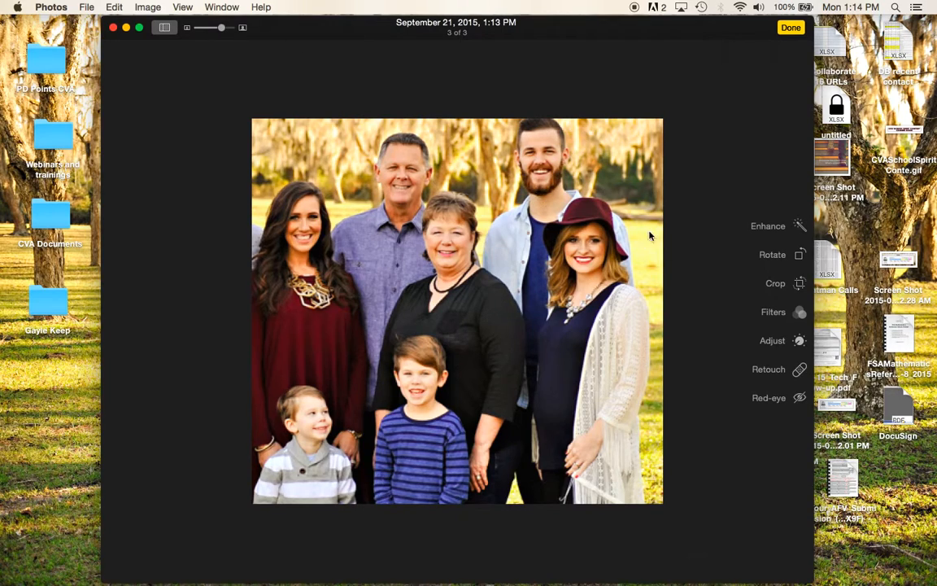
Try the Enhance correction on the photo and revert it, and rotate the photo through a full turn in quarter steps
{"action": "left_click", "coordinate": [800, 229]}
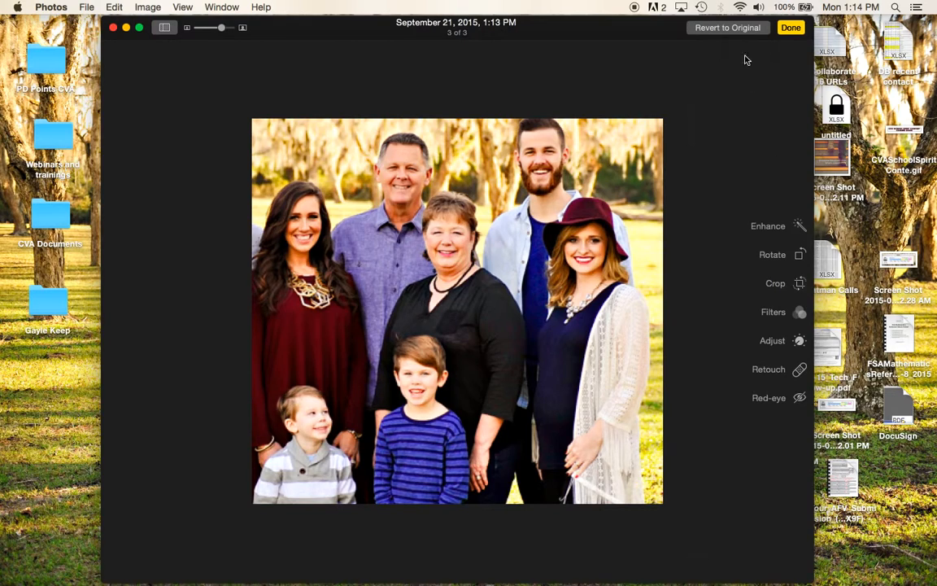
{"action": "left_click", "coordinate": [728, 27]}
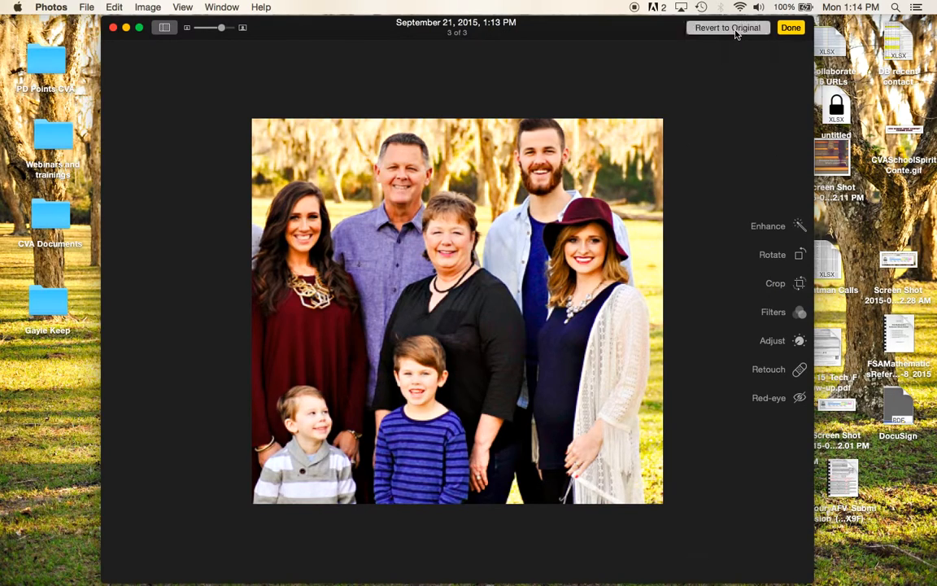
{"action": "left_click", "coordinate": [799, 256]}
{"action": "left_click", "coordinate": [799, 255]}
{"action": "left_click", "coordinate": [800, 255]}
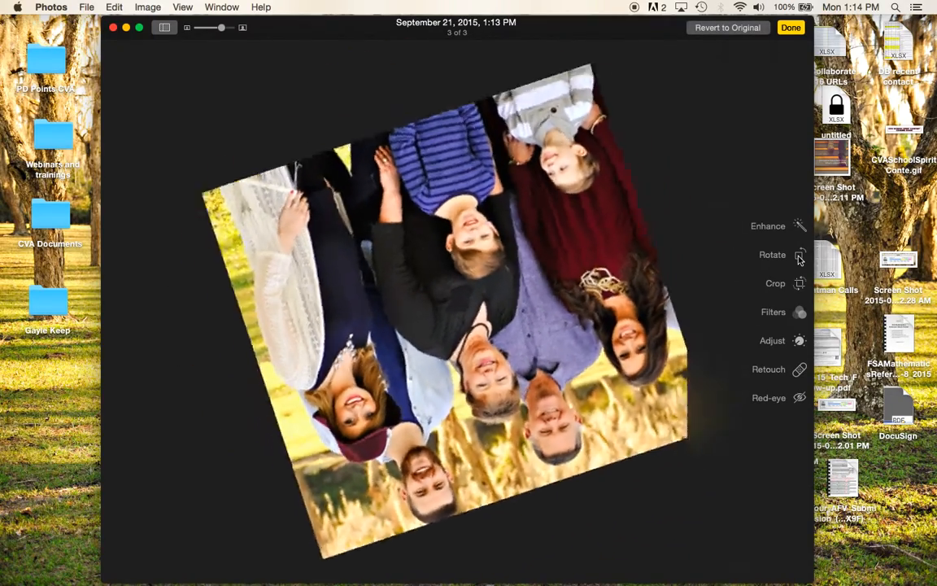
{"action": "left_click", "coordinate": [799, 255]}
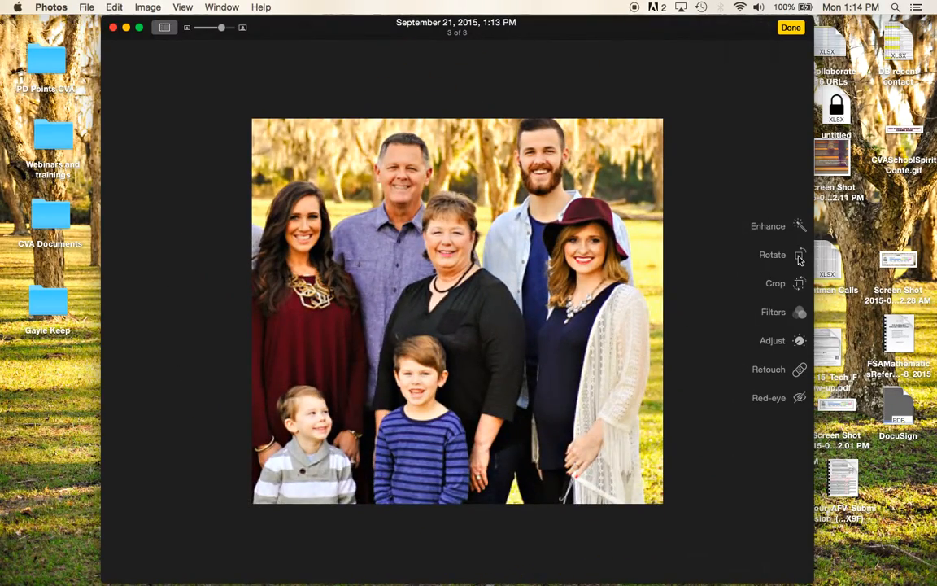
Try cropping the photo to the adults' heads and shoulders and tilting it, and revert it to the original
{"action": "left_click", "coordinate": [800, 285]}
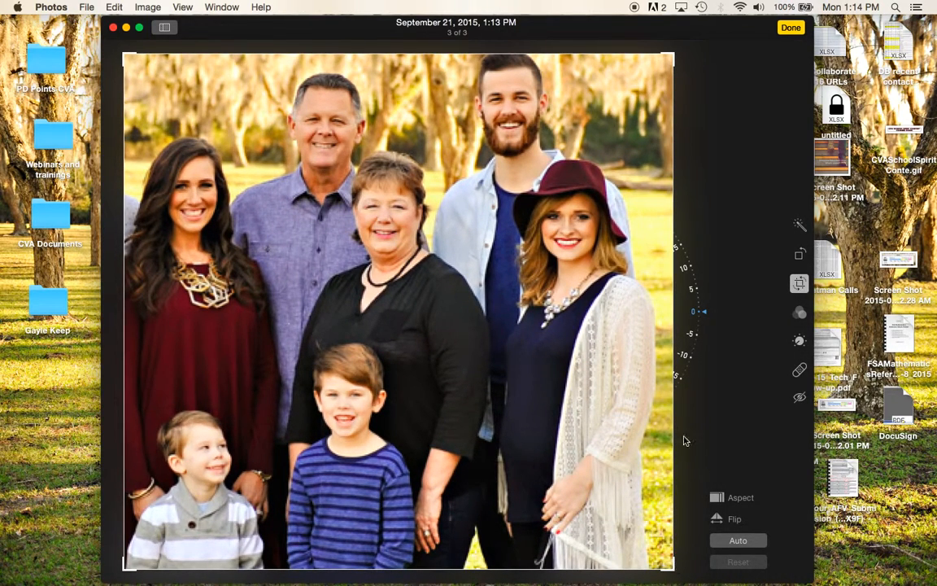
{"action": "left_click_drag", "start_coordinate": [670, 563], "coordinate": [659, 285]}
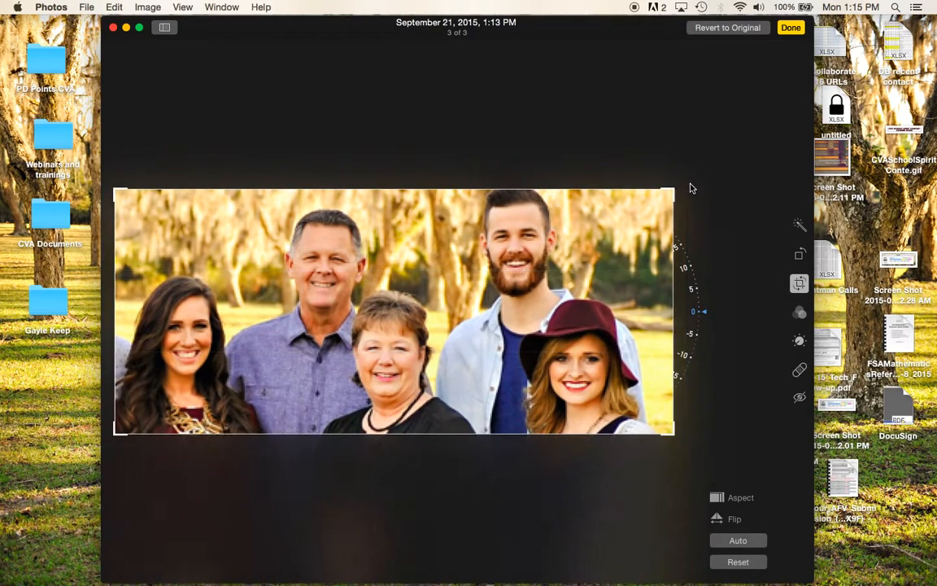
{"action": "left_click_drag", "start_coordinate": [706, 314], "coordinate": [628, 248]}
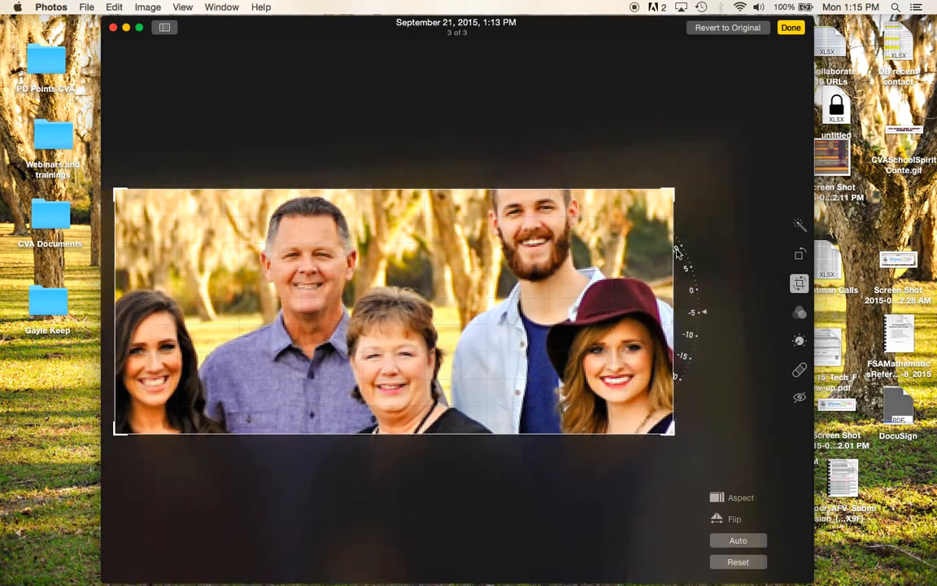
{"action": "left_click_drag", "start_coordinate": [686, 255], "coordinate": [685, 341]}
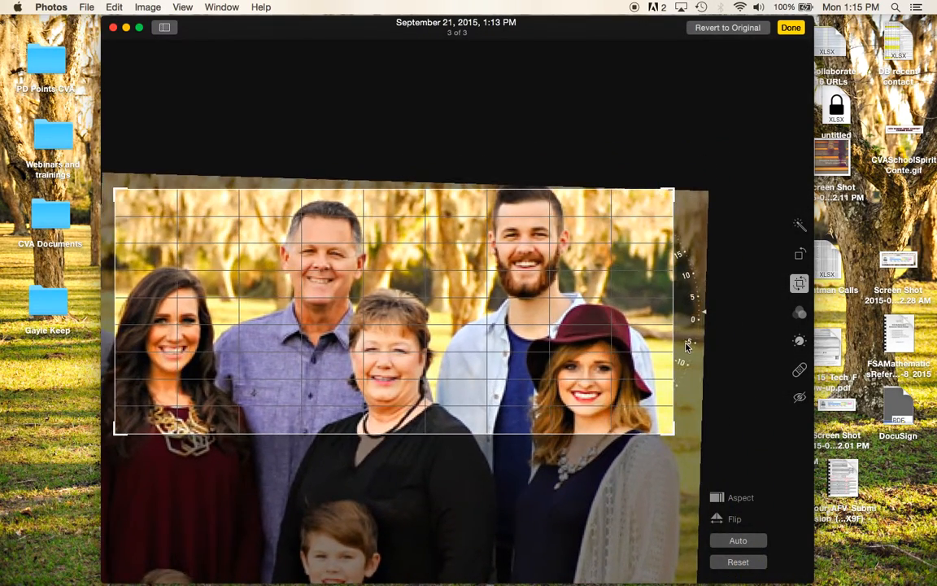
{"action": "left_click", "coordinate": [737, 562]}
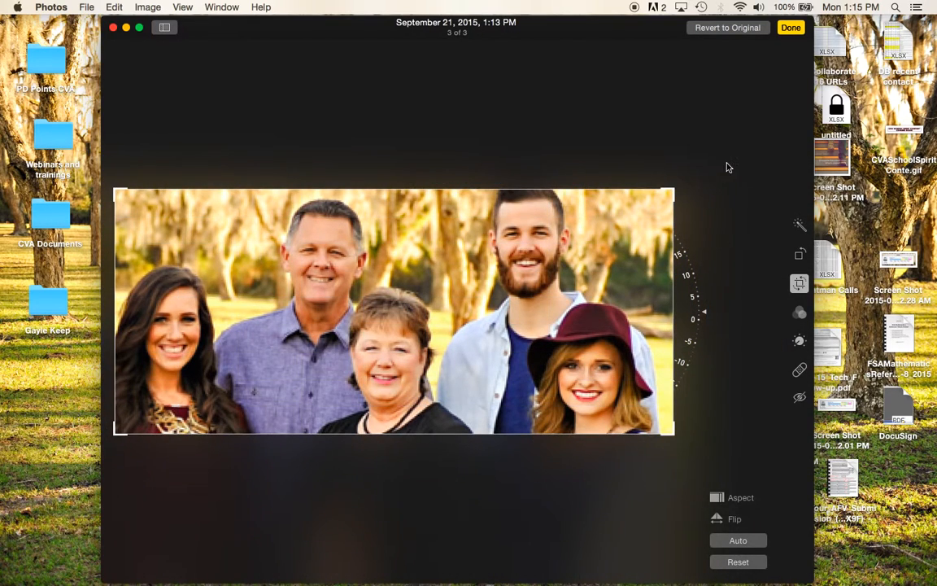
{"action": "left_click", "coordinate": [726, 28]}
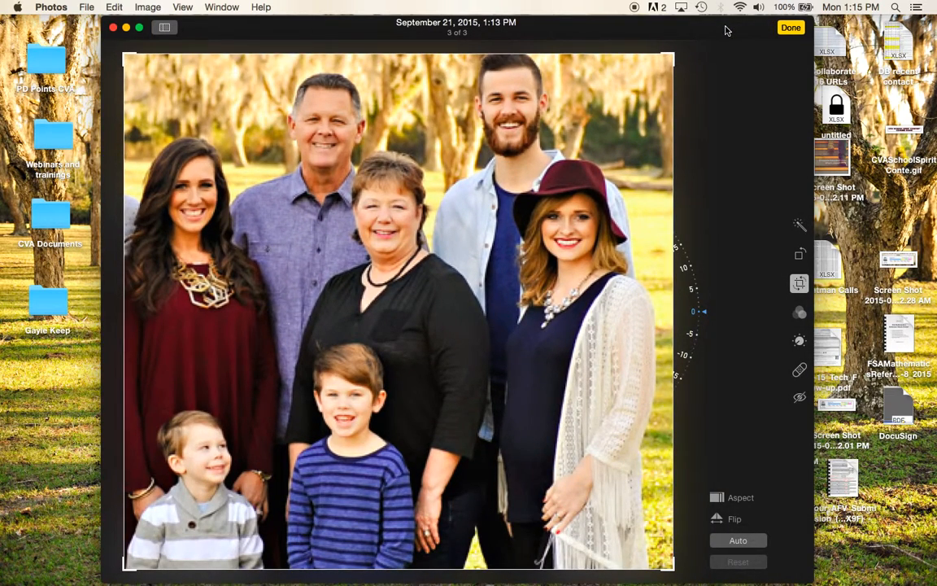
Try the Mono, Fade, Transfer, Instant and Noir filters on the photo and revert it to the original
{"action": "left_click", "coordinate": [799, 316]}
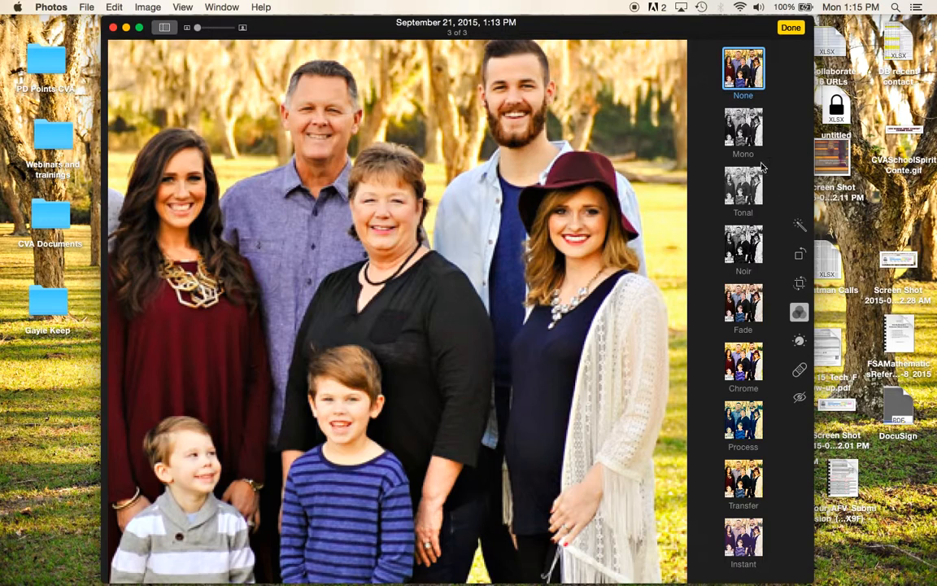
{"action": "left_click", "coordinate": [745, 127]}
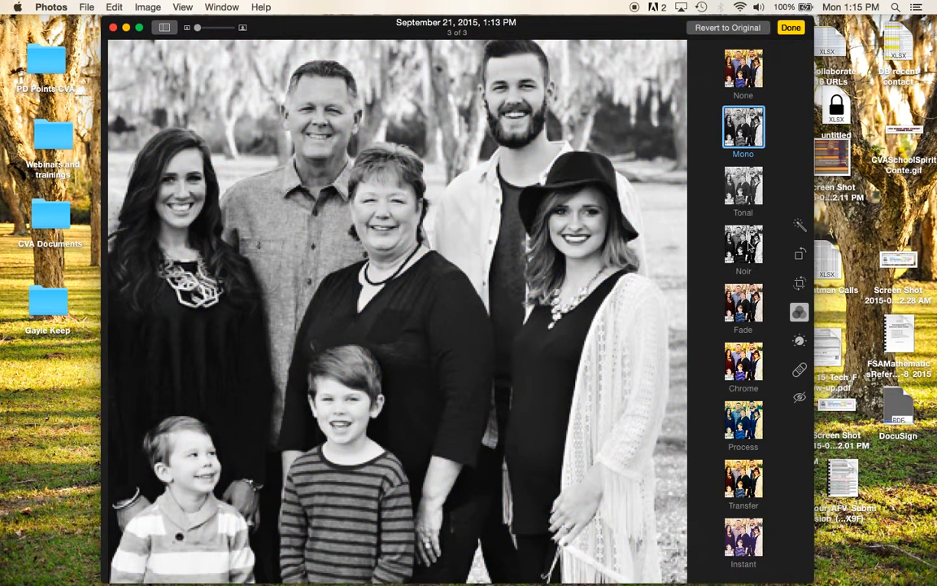
{"action": "left_click", "coordinate": [743, 306]}
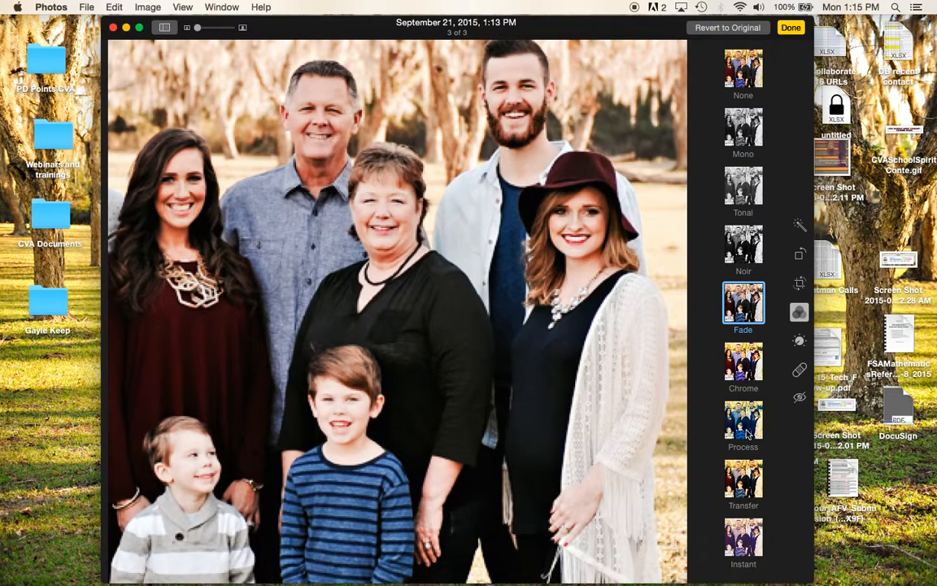
{"action": "left_click", "coordinate": [745, 481]}
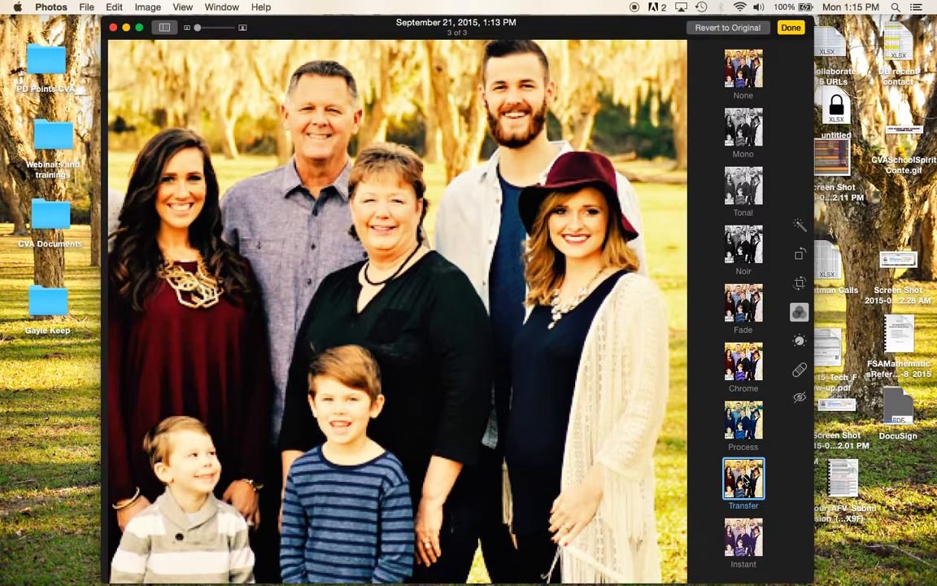
{"action": "left_click", "coordinate": [743, 537]}
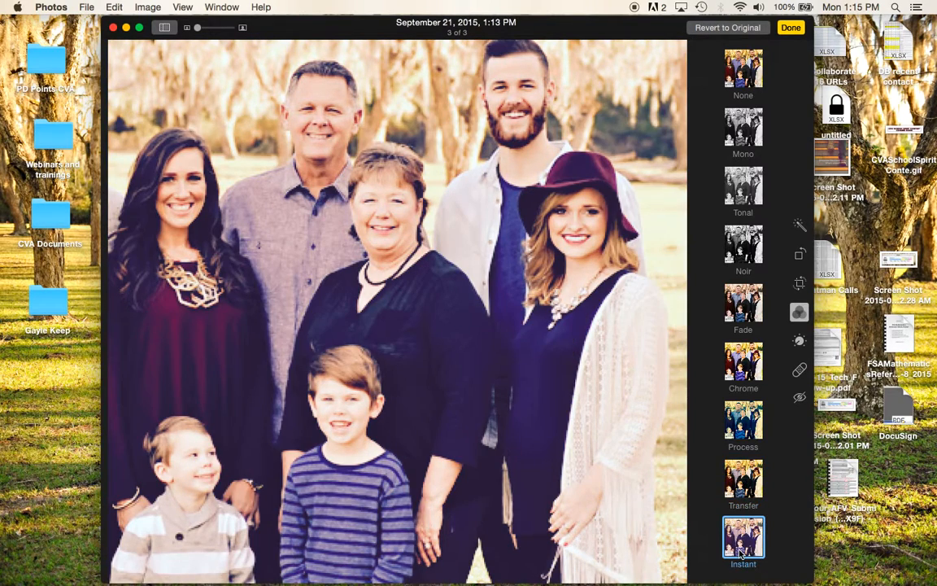
{"action": "left_click", "coordinate": [745, 248]}
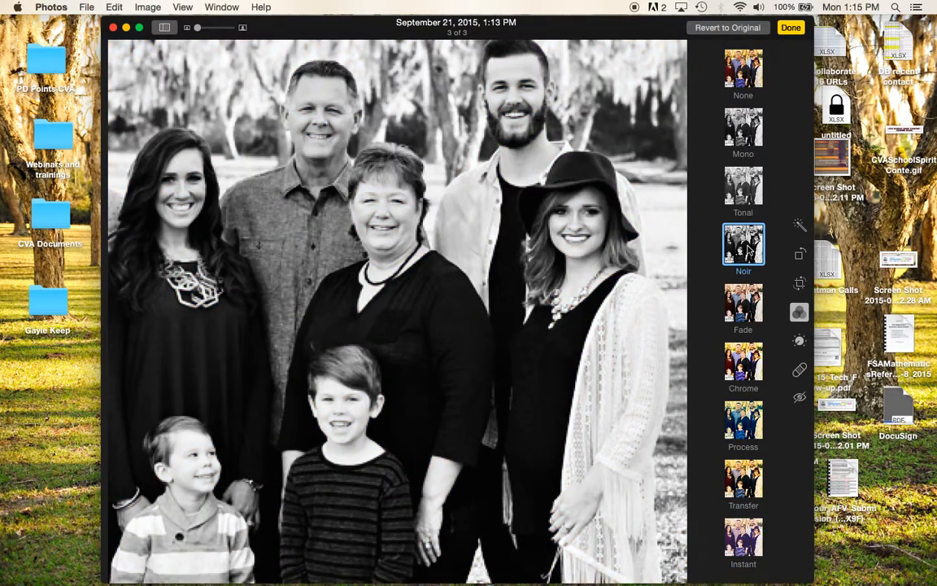
{"action": "left_click", "coordinate": [740, 27]}
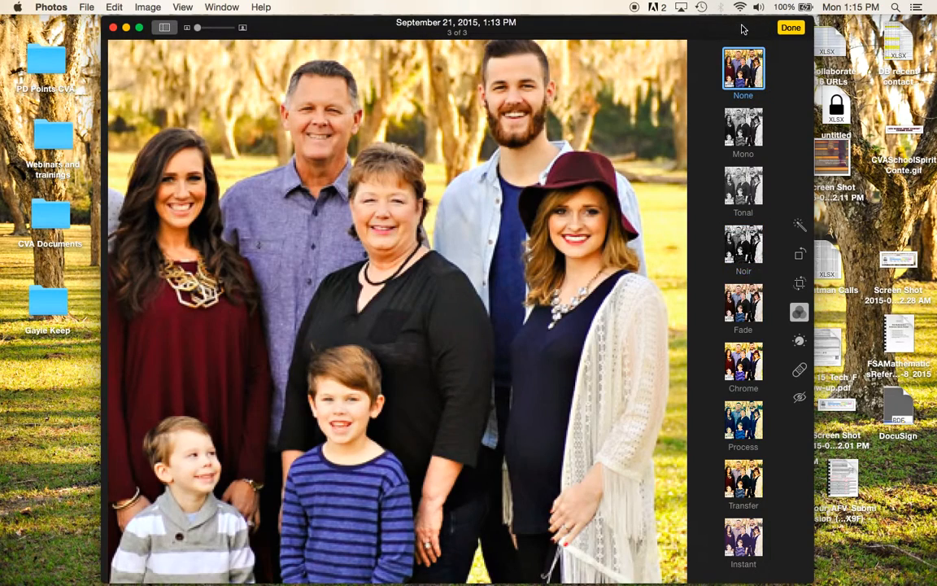
Try raising the Light adjustment slightly on the photo and revert it to the original
{"action": "left_click", "coordinate": [799, 341]}
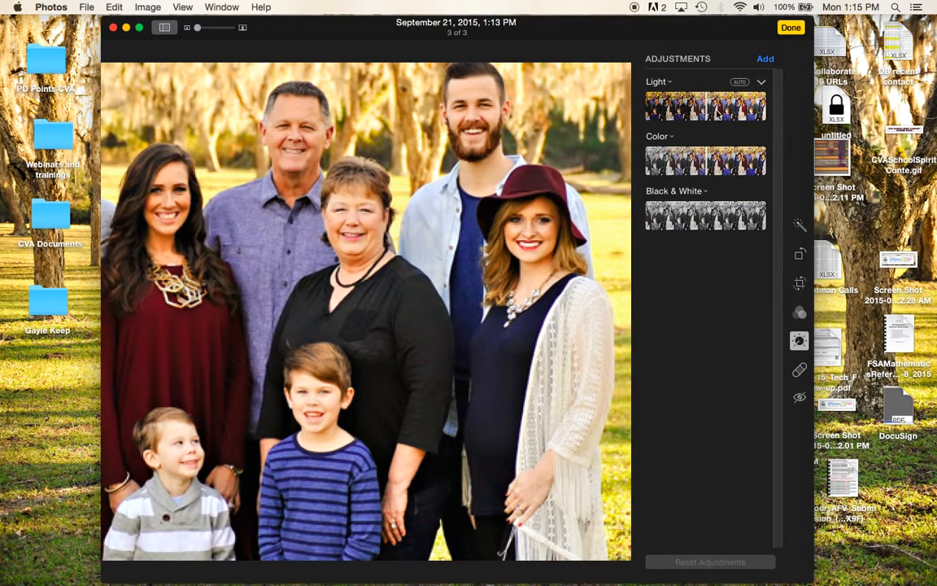
{"action": "mouse_move", "coordinate": [707, 110]}
{"action": "left_mouse_down"}
{"action": "mouse_move", "coordinate": [676, 111]}
{"action": "mouse_move", "coordinate": [744, 108]}
{"action": "mouse_move", "coordinate": [716, 110]}
{"action": "left_mouse_up"}
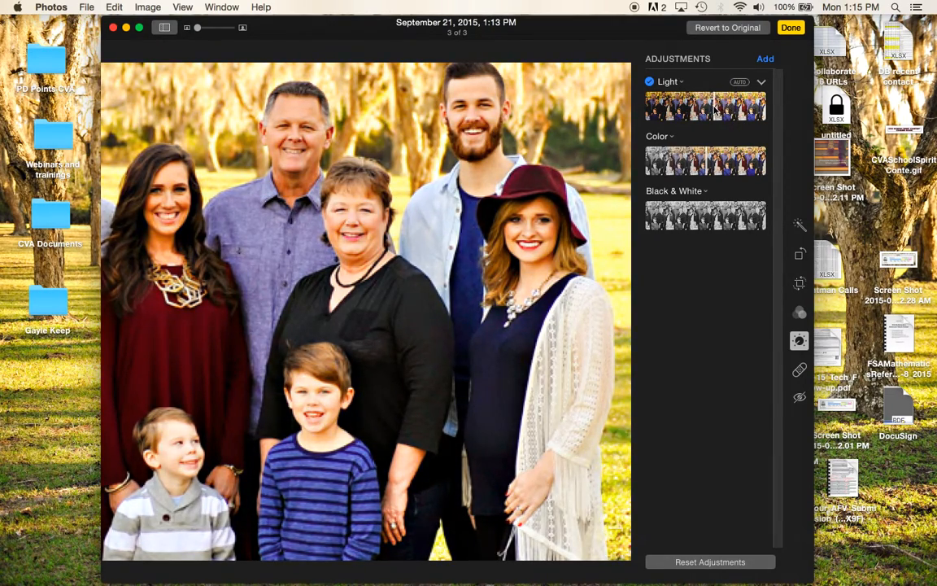
{"action": "left_click", "coordinate": [724, 29]}
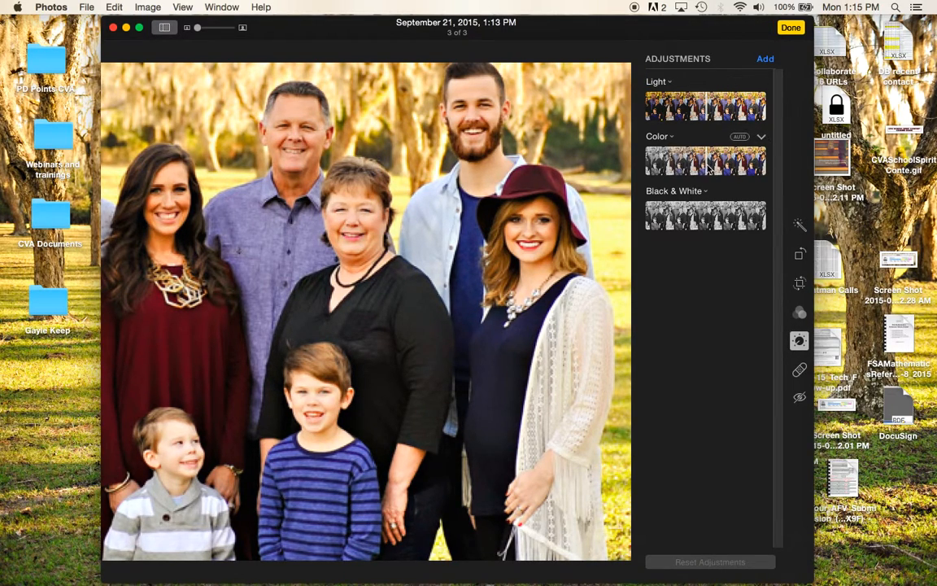
Try the automatic Color adjustment and a stronger color setting on the photo, and revert it to the original
{"action": "left_click", "coordinate": [739, 135]}
{"action": "left_click_drag", "start_coordinate": [685, 165], "coordinate": [761, 165]}
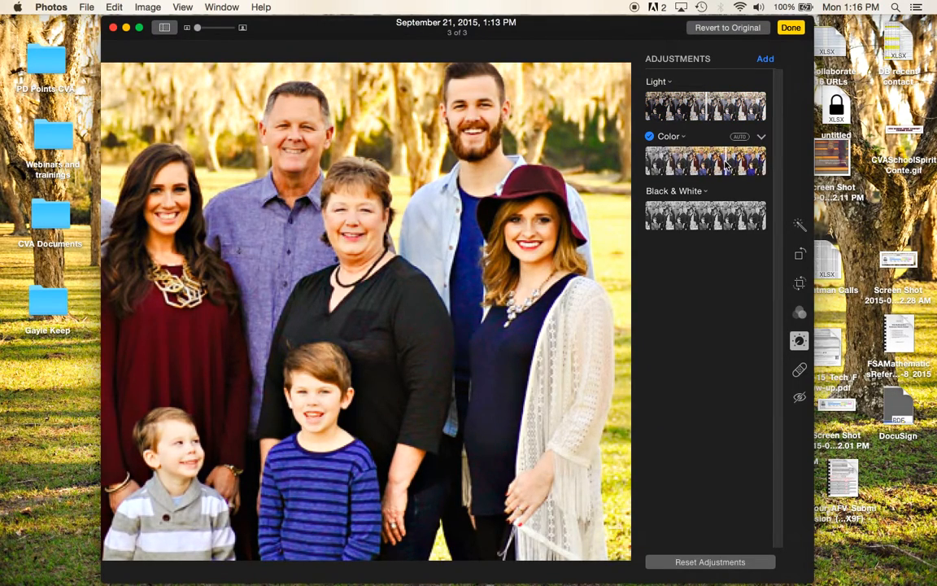
{"action": "left_click", "coordinate": [727, 28]}
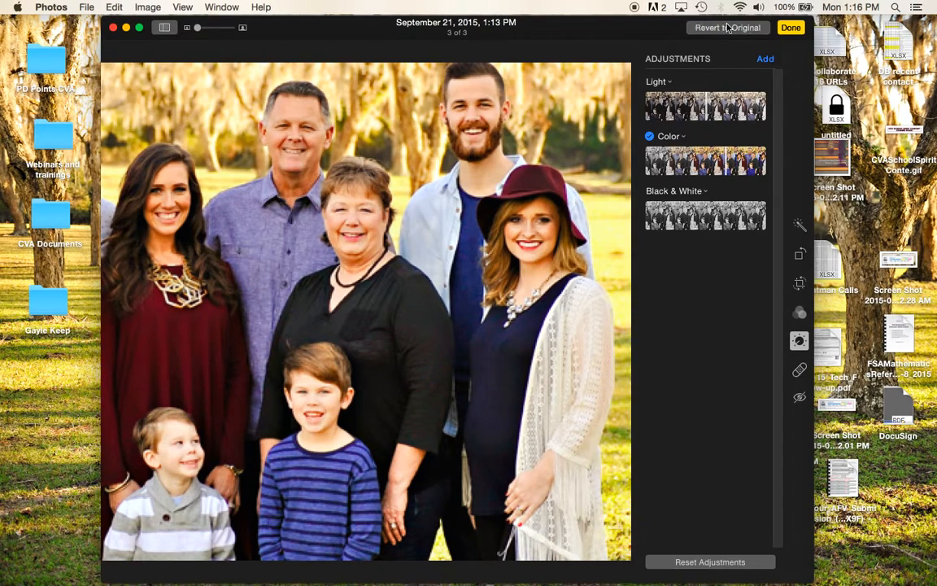
Retouch a spot on the face of the short-haired woman in black using a smaller Retouch brush
{"action": "left_click", "coordinate": [800, 371]}
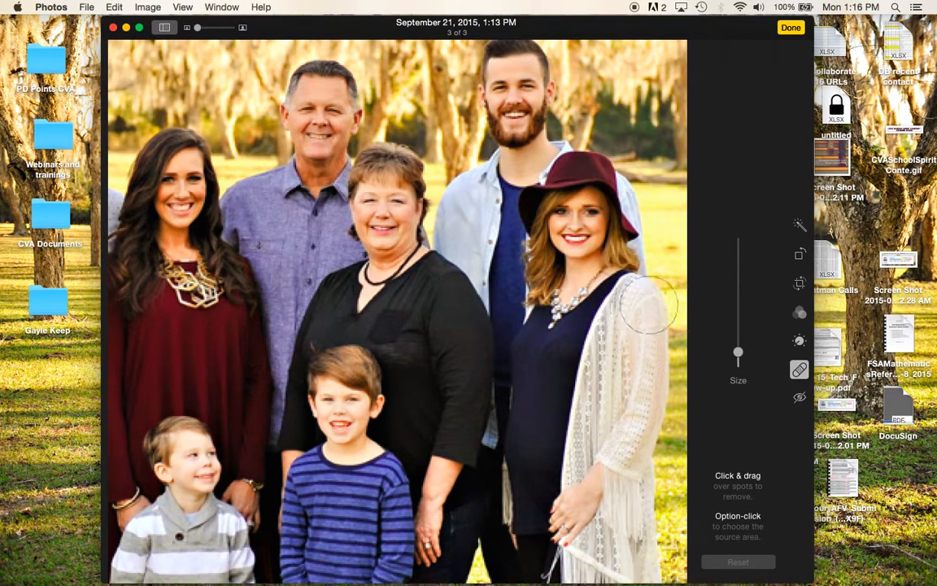
{"action": "left_click_drag", "start_coordinate": [738, 351], "coordinate": [738, 359]}
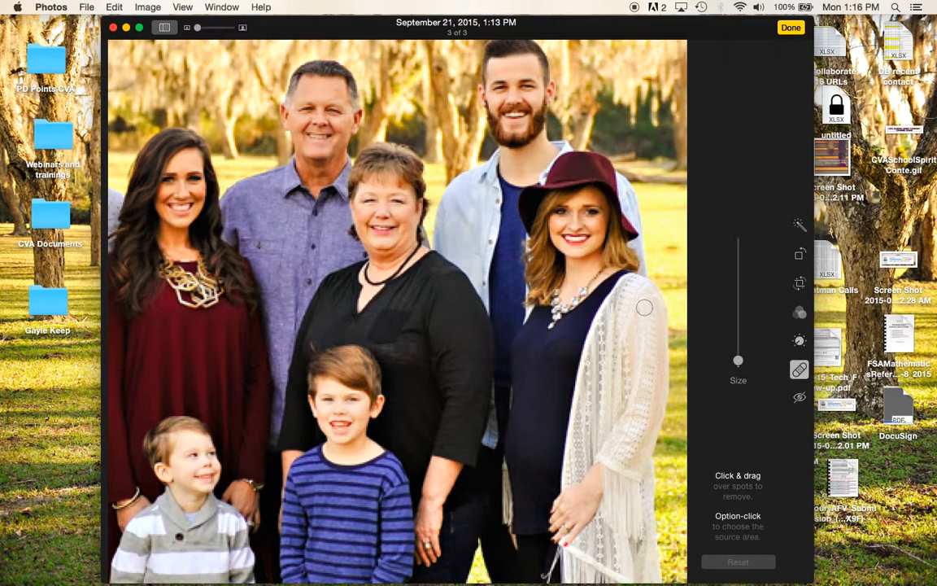
{"action": "left_click_drag", "start_coordinate": [376, 195], "coordinate": [365, 195]}
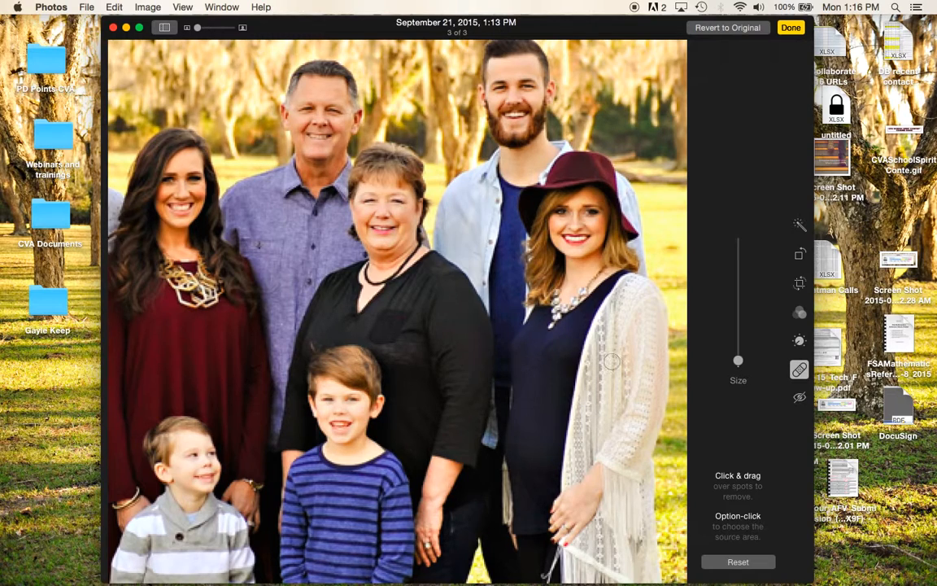
{"action": "mouse_move", "coordinate": [738, 361]}
{"action": "left_mouse_down"}
{"action": "mouse_move", "coordinate": [737, 325]}
{"action": "mouse_move", "coordinate": [738, 359]}
{"action": "left_mouse_up"}
Open the Red-eye correction for the photo
{"action": "left_click", "coordinate": [801, 398]}
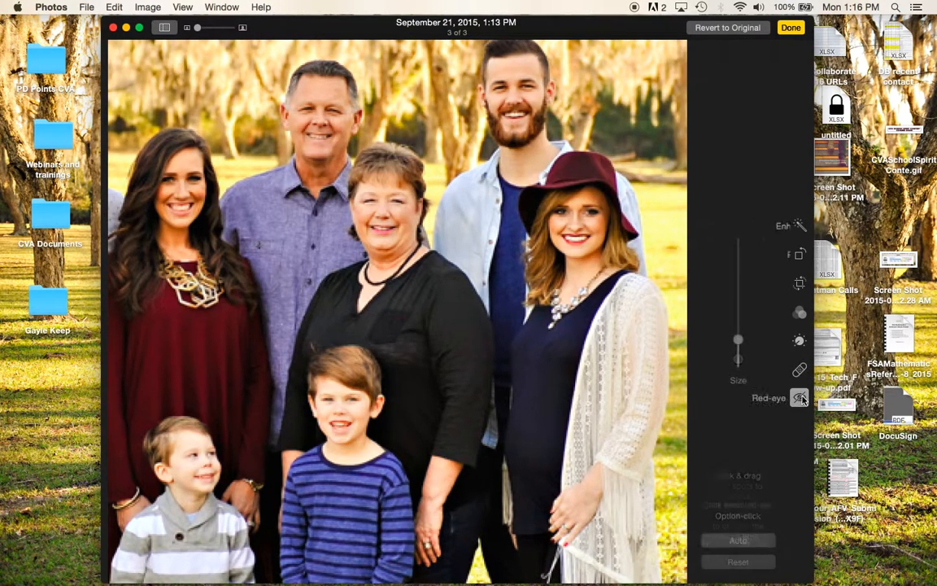